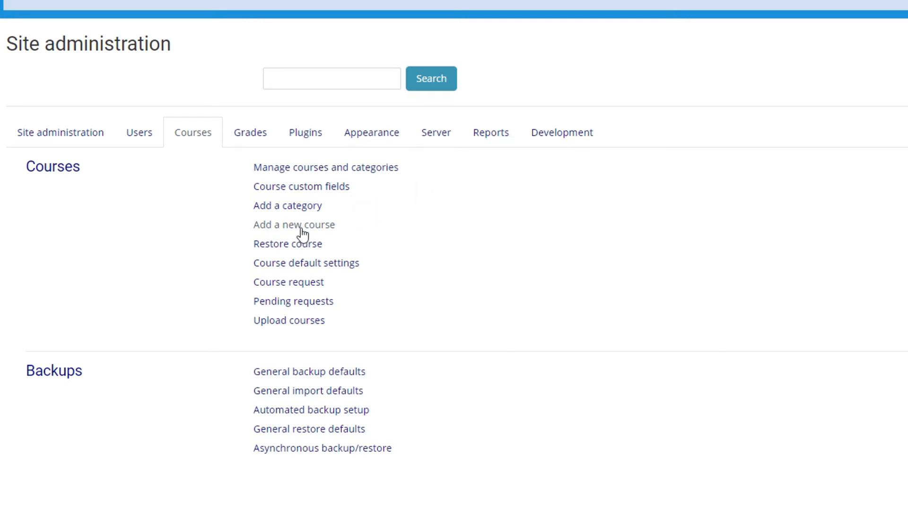
- Open the course and category management page and show the courses in the Professional Development category
{"action": "left_click", "coordinate": [371, 177]}
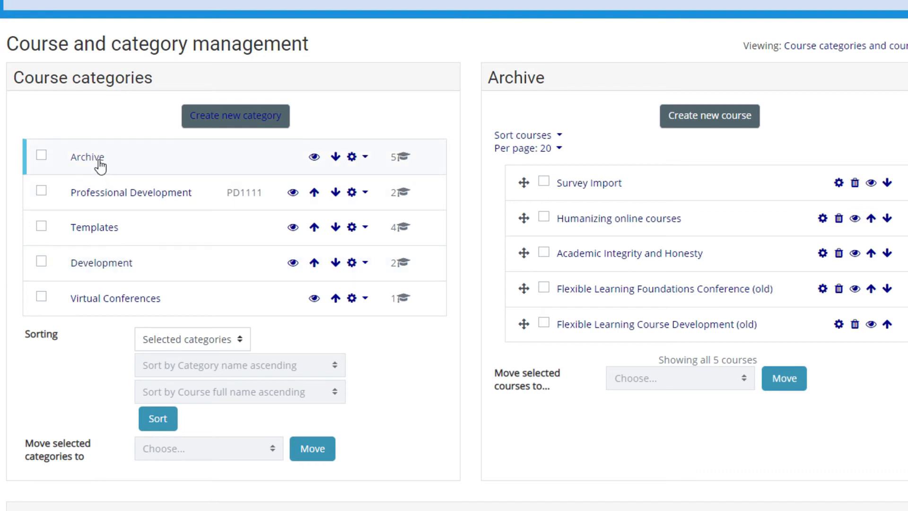
{"action": "left_click", "coordinate": [96, 194]}
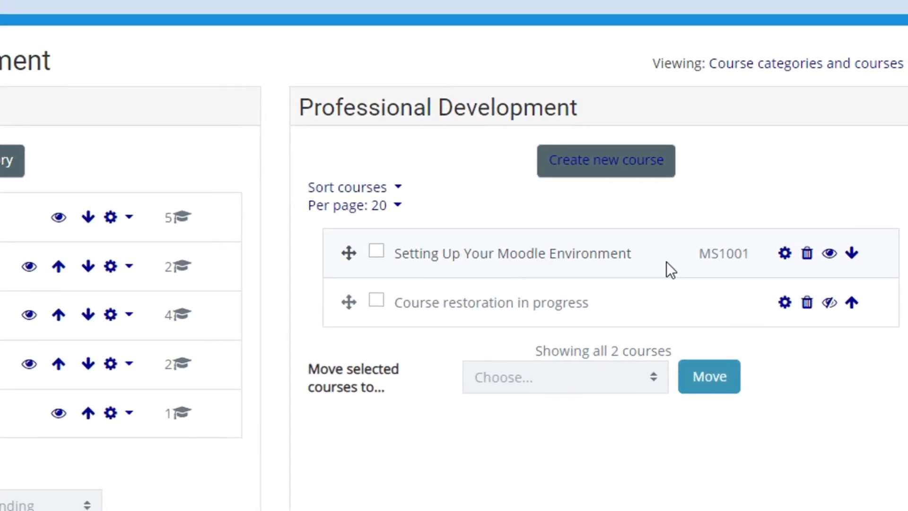
{"action": "left_click", "coordinate": [829, 254]}
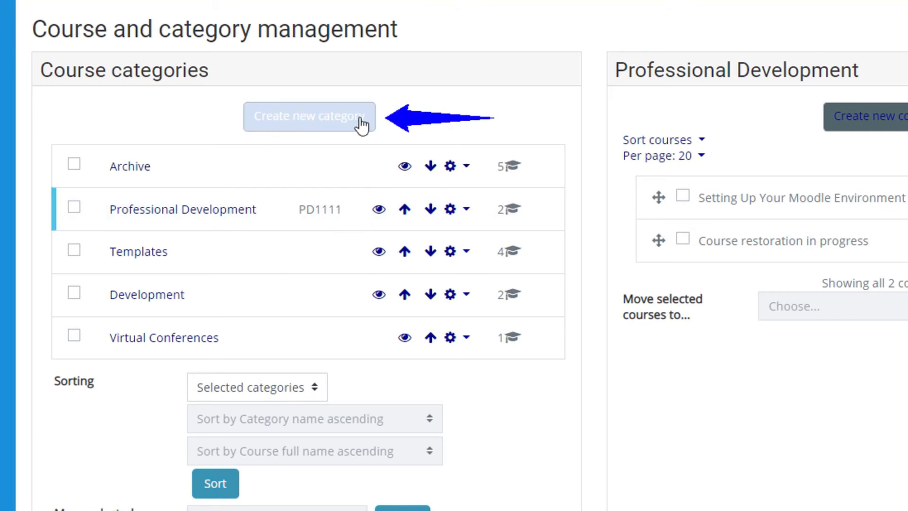
- Create a category named Test Category with parent category Top, ID number TC1001 and no description
{"action": "left_click", "coordinate": [332, 123]}
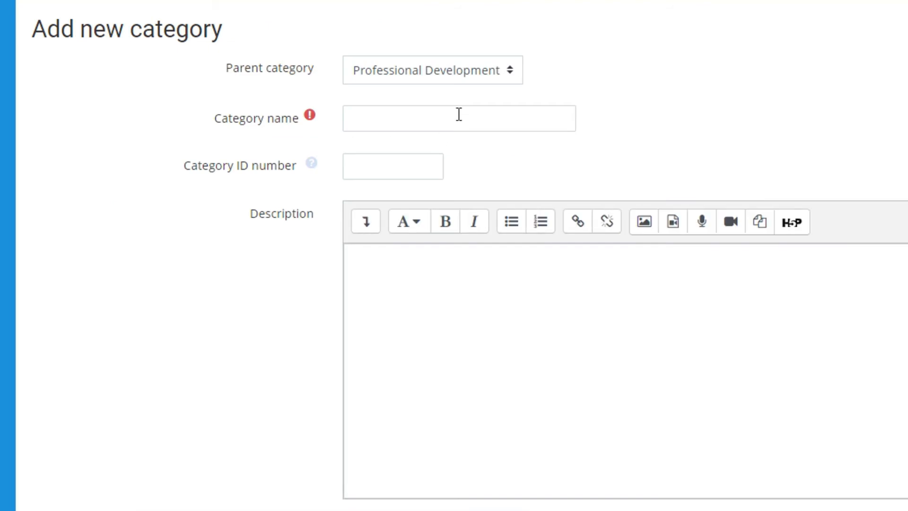
{"action": "left_click", "coordinate": [452, 75]}
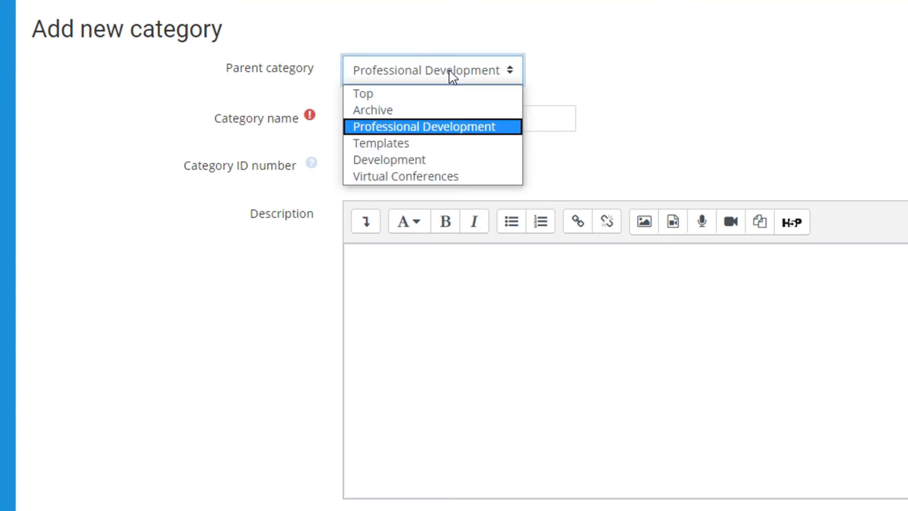
{"action": "left_click", "coordinate": [426, 90]}
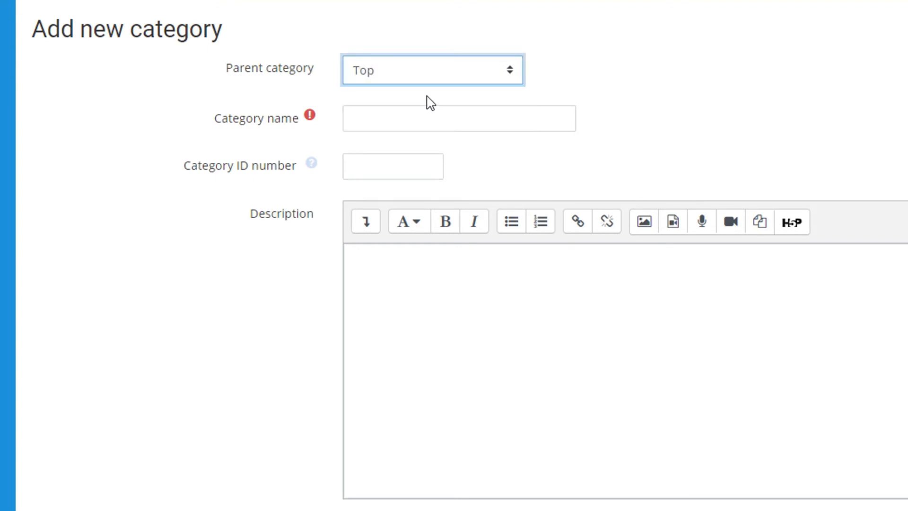
{"action": "left_click", "coordinate": [425, 116]}
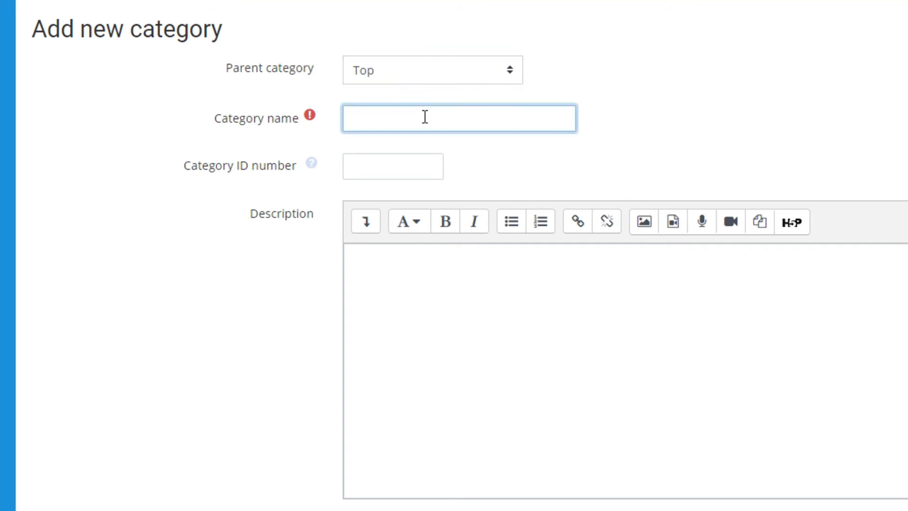
{"action": "type", "text": "Test Category"}
{"action": "left_click", "coordinate": [413, 165]}
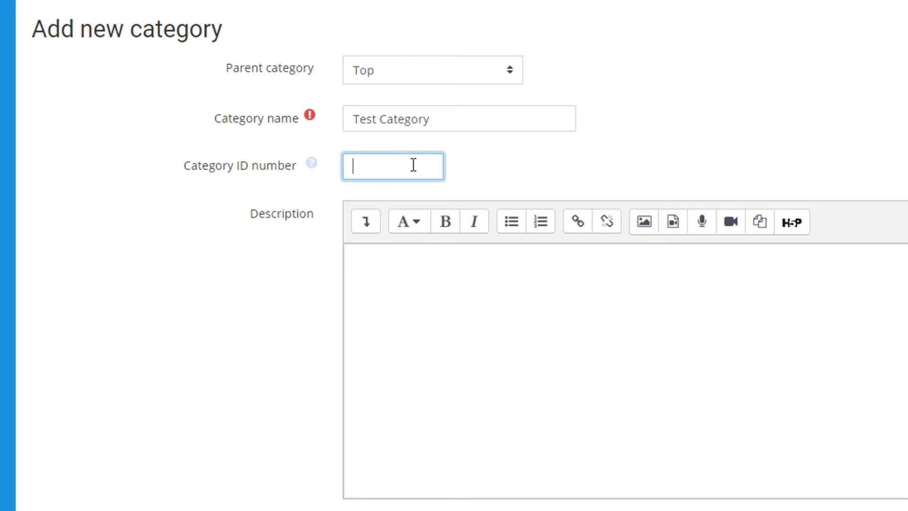
{"action": "type", "text": "TC1001"}
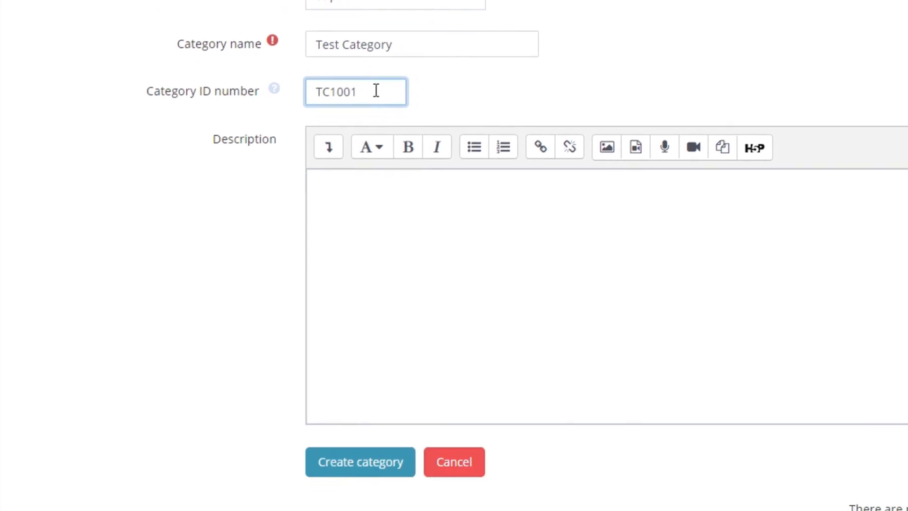
{"action": "left_click", "coordinate": [430, 258]}
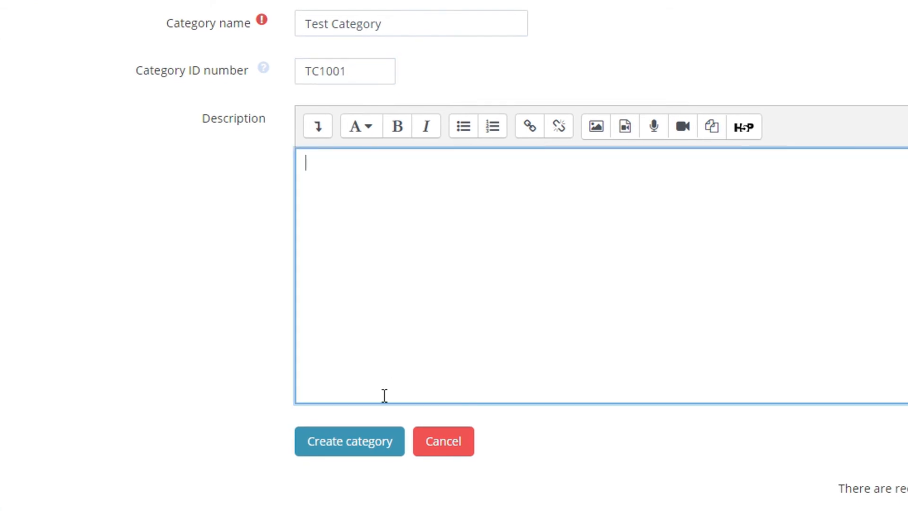
{"action": "left_click", "coordinate": [356, 445]}
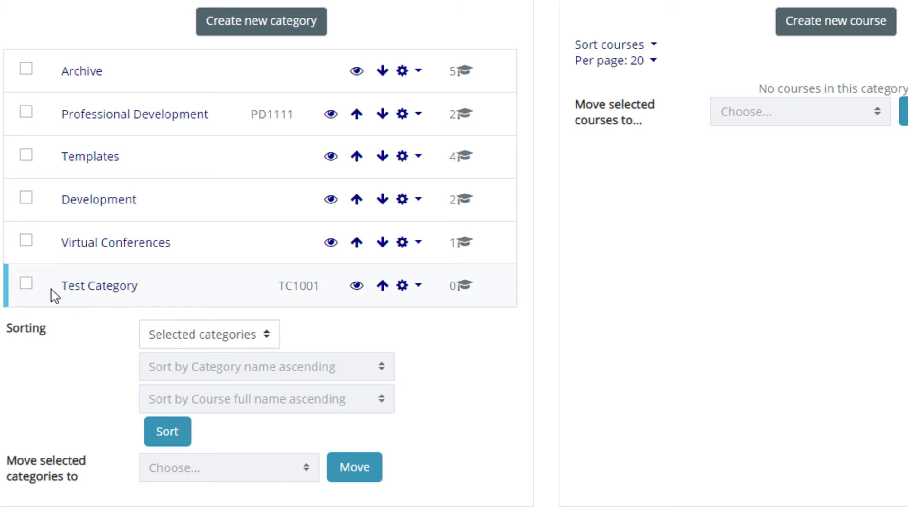
{"action": "left_click", "coordinate": [28, 284]}
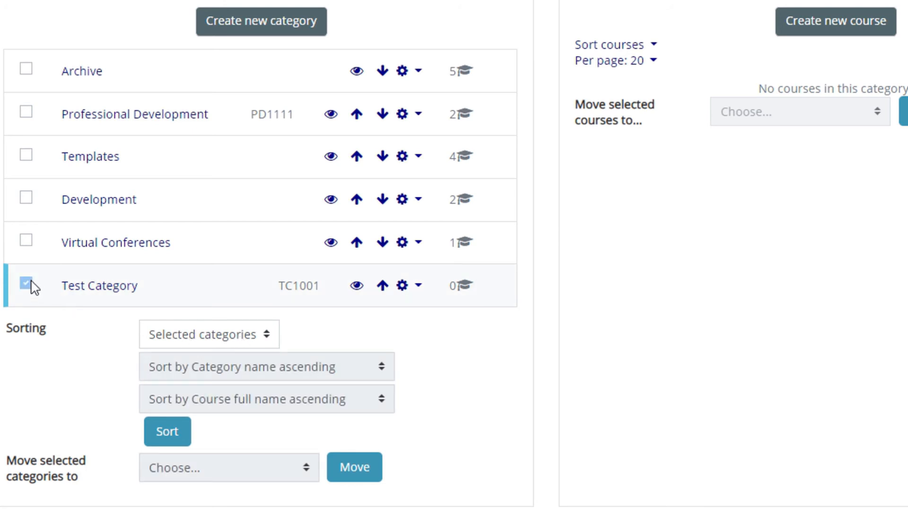
{"action": "left_click", "coordinate": [231, 338]}
{"action": "left_click", "coordinate": [229, 337]}
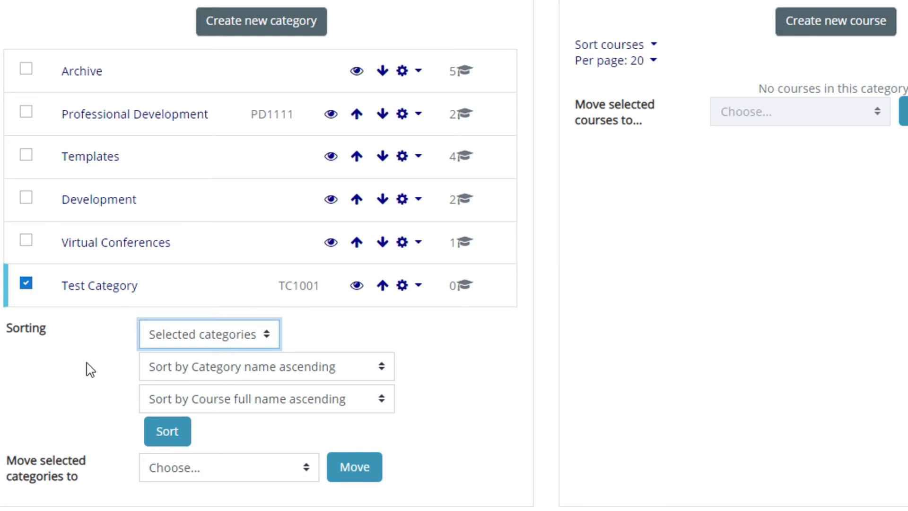
{"action": "left_click", "coordinate": [26, 284]}
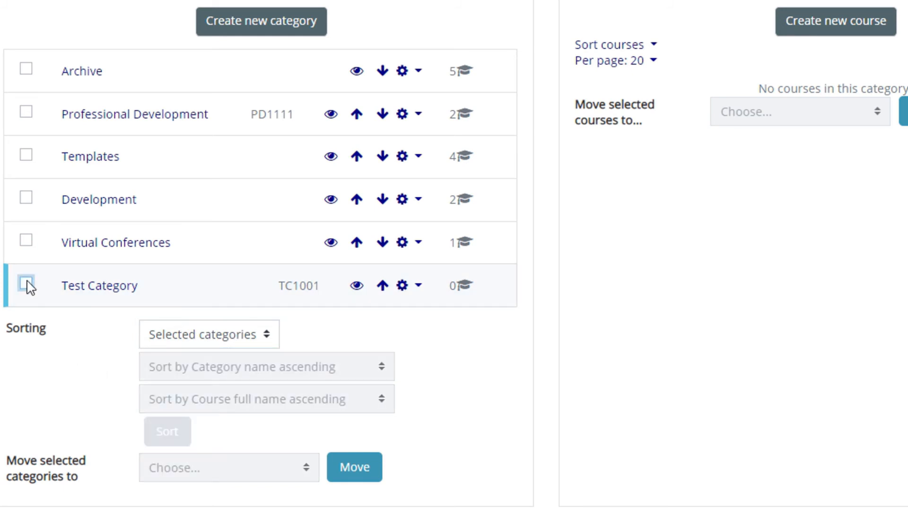
- Delete the empty Test Category and return to the category management page
{"action": "left_click", "coordinate": [420, 289]}
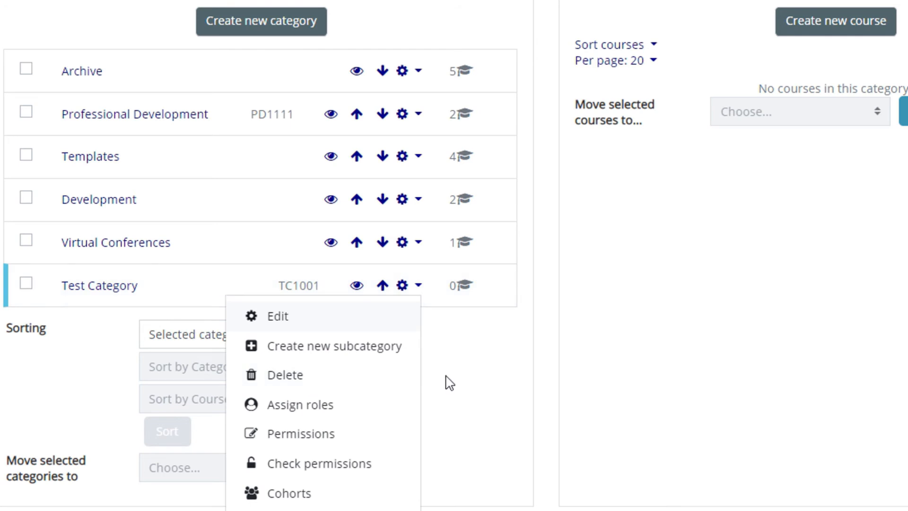
{"action": "scroll", "coordinate": [450, 382], "scroll_direction": "down", "scroll_amount": 2}
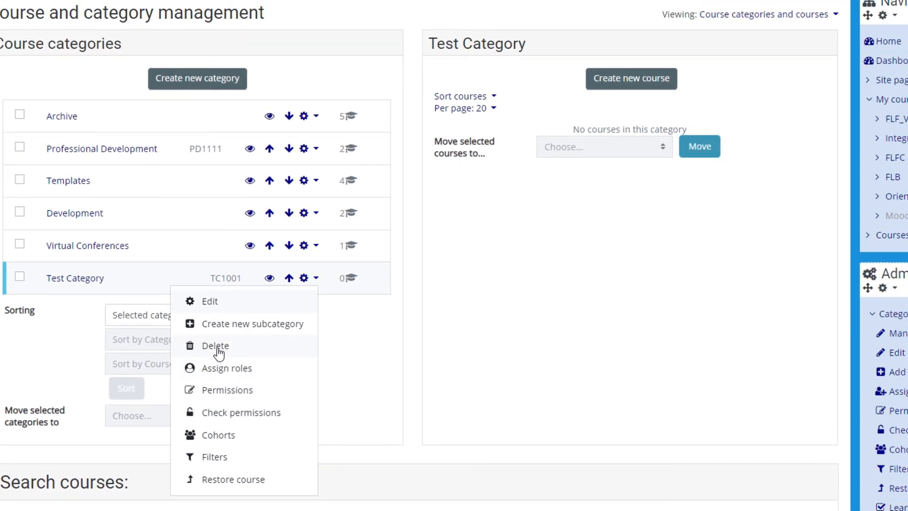
{"action": "left_click", "coordinate": [217, 346]}
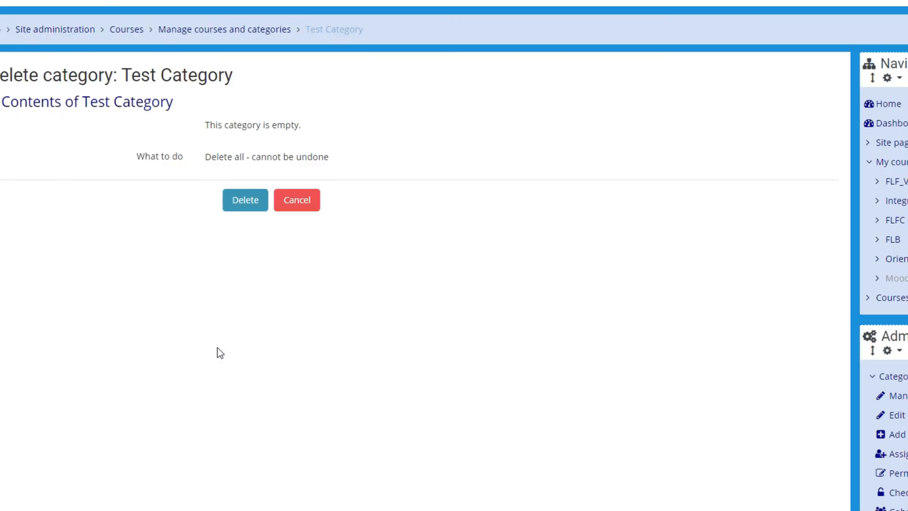
{"action": "left_click", "coordinate": [246, 205]}
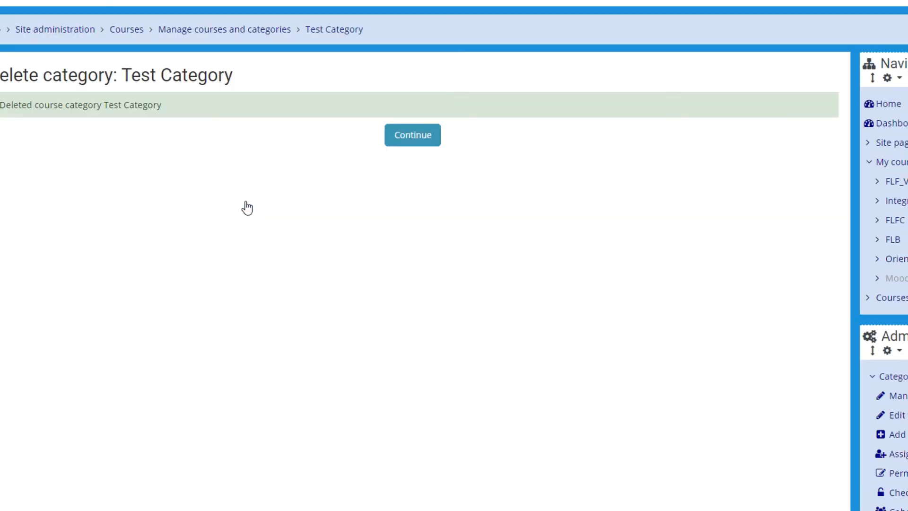
{"action": "left_click", "coordinate": [404, 137]}
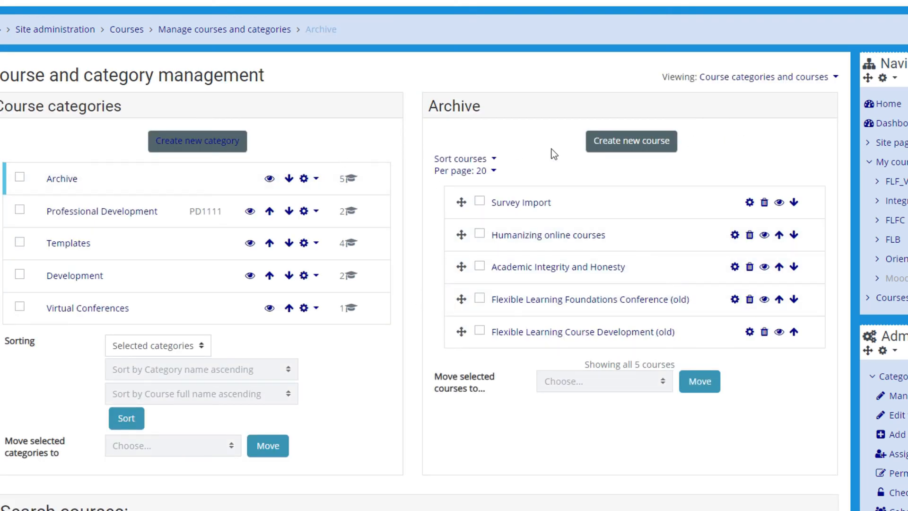
- Start a new course in the Archive category with full name My Test Course and short name Test Course
{"action": "left_click", "coordinate": [629, 149]}
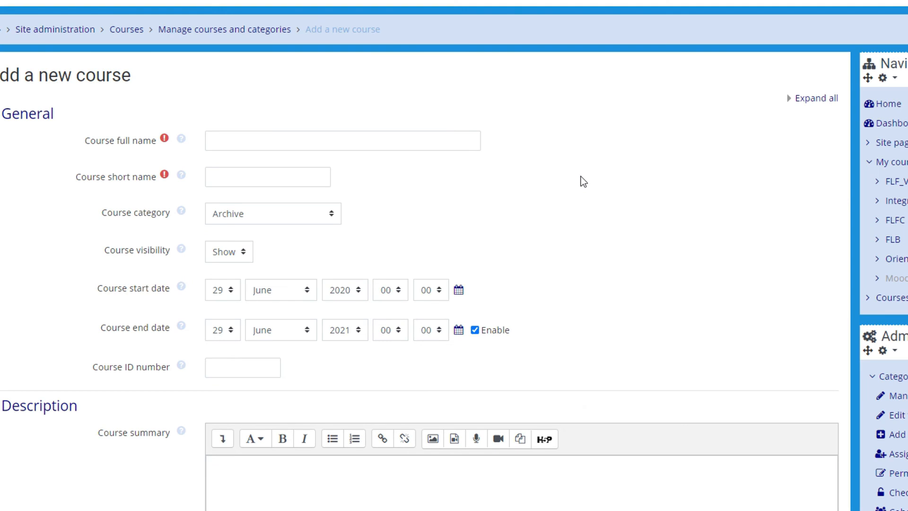
{"action": "left_click", "coordinate": [410, 139]}
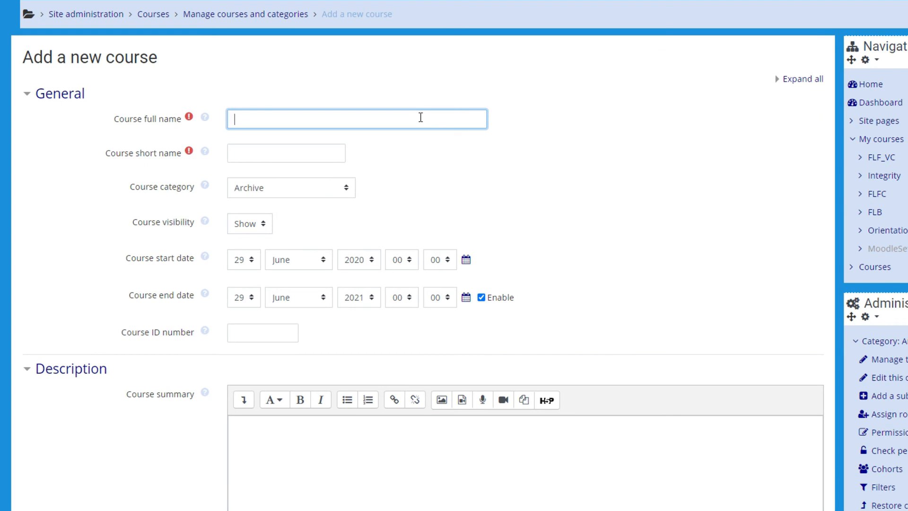
{"action": "type", "text": "My Test Course"}
{"action": "key", "text": "Tab"}
{"action": "key", "text": "Tab"}
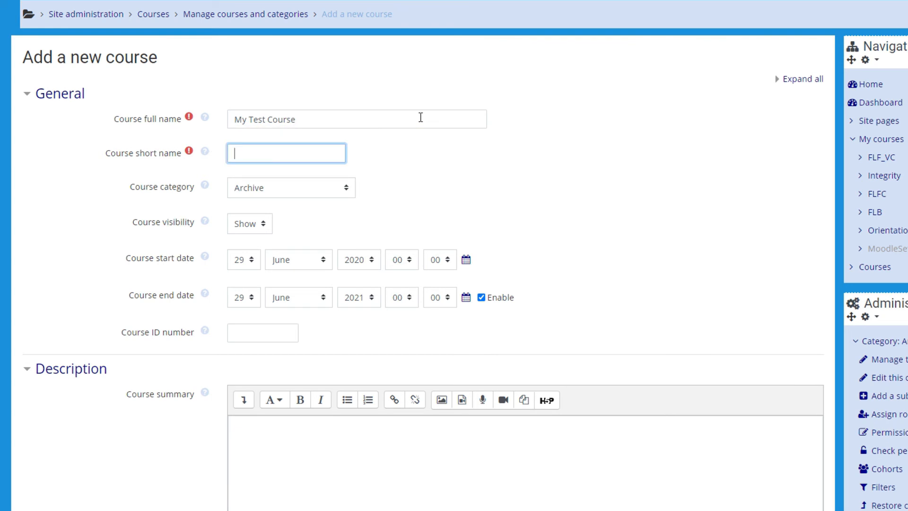
{"action": "type", "text": "TestCourse"}
{"action": "left_click", "coordinate": [251, 155]}
- Disable the course end date and set the course ID number to TC-1001
{"action": "left_click", "coordinate": [482, 298]}
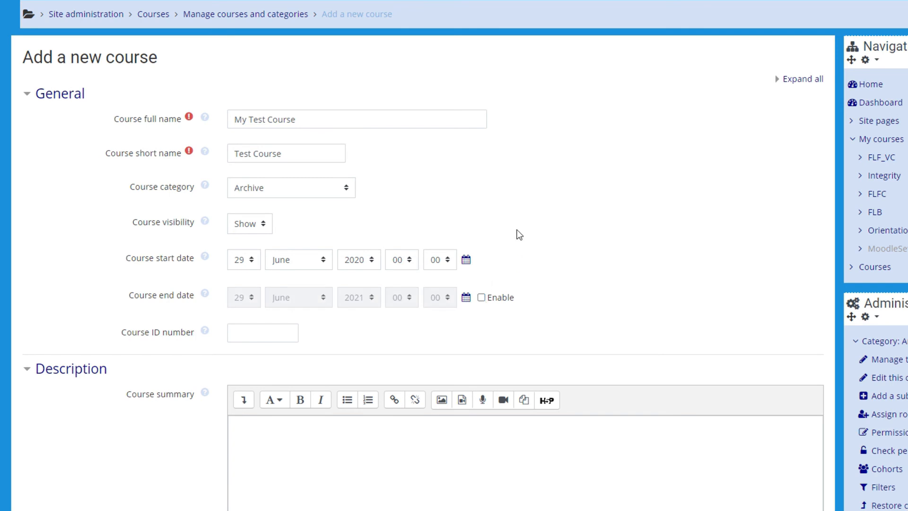
{"action": "scroll", "coordinate": [542, 204], "scroll_direction": "down", "scroll_amount": 2}
{"action": "scroll", "coordinate": [543, 203], "scroll_direction": "down", "scroll_amount": 2}
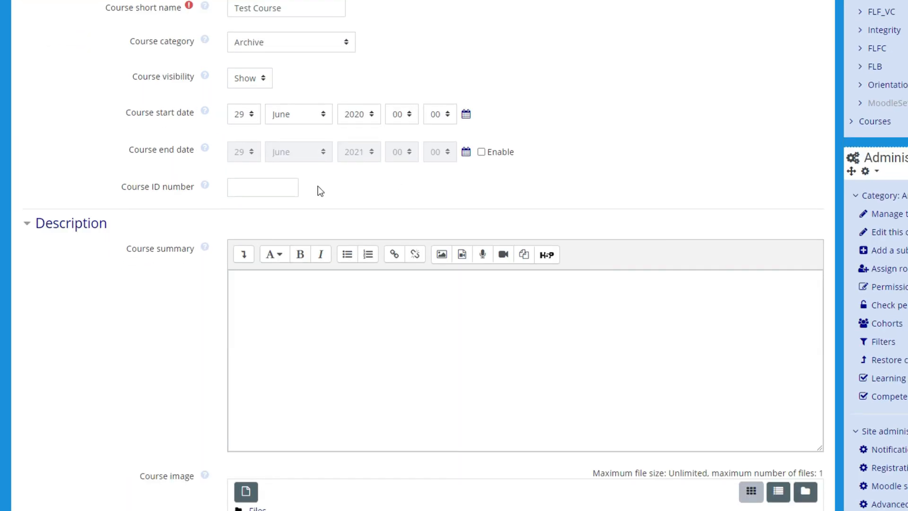
{"action": "left_click", "coordinate": [281, 185]}
{"action": "type", "text": "TC-1001"}
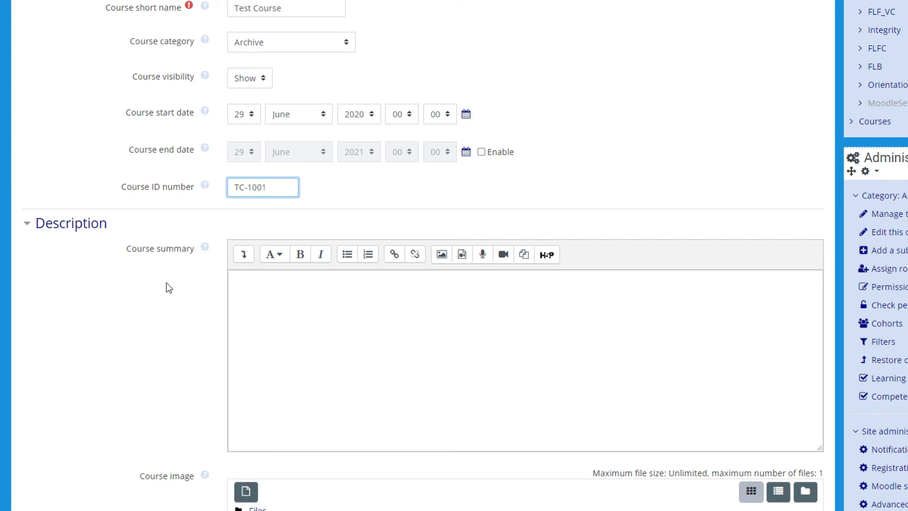
- Save and display the new course, leaving the summary, course image and remaining settings at their defaults
{"action": "scroll", "coordinate": [171, 279], "scroll_direction": "down", "scroll_amount": 3}
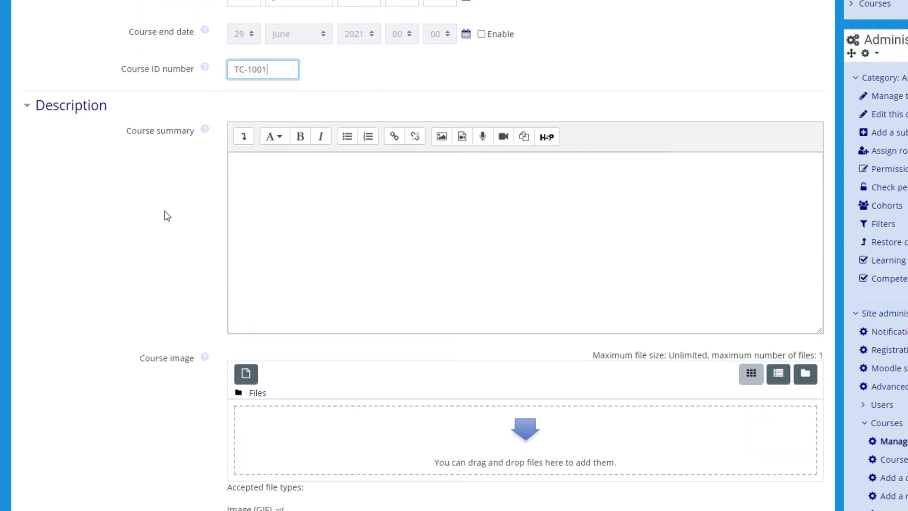
{"action": "scroll", "coordinate": [165, 213], "scroll_direction": "down", "scroll_amount": 3}
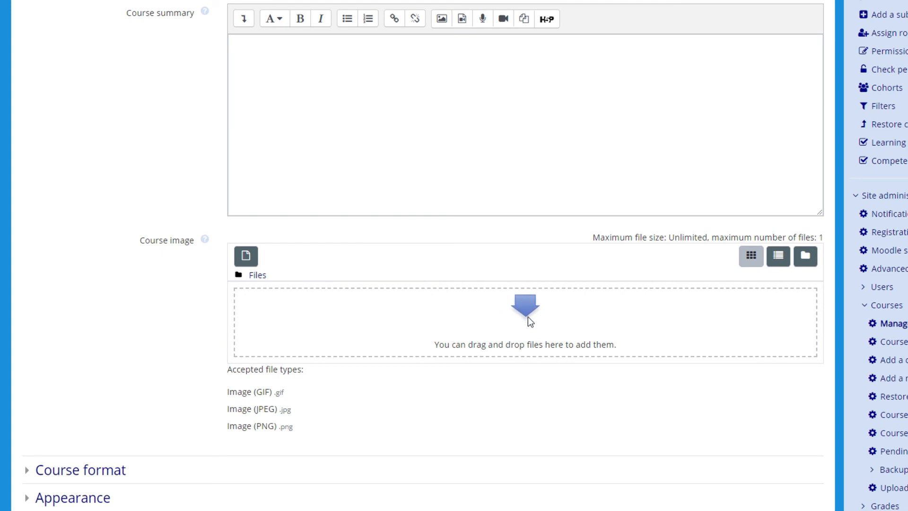
{"action": "scroll", "coordinate": [98, 239], "scroll_direction": "down", "scroll_amount": 4}
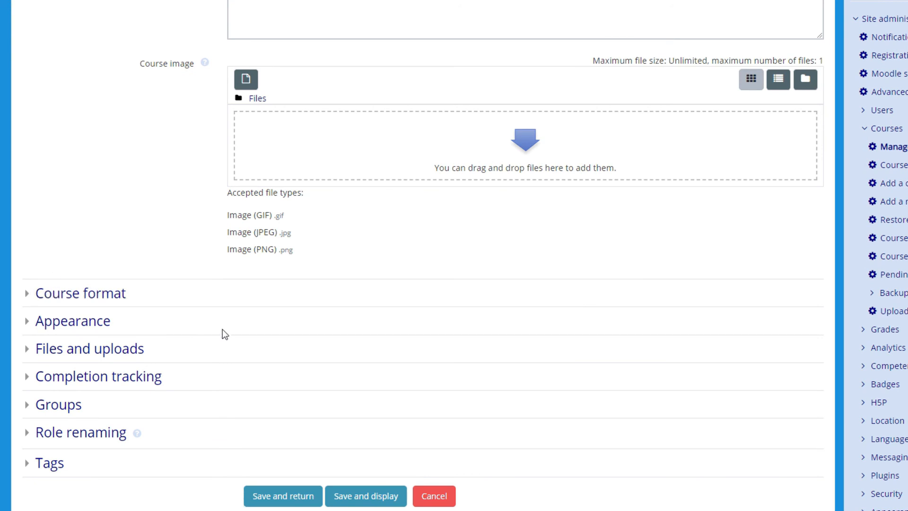
{"action": "scroll", "coordinate": [223, 331], "scroll_direction": "down", "scroll_amount": 1}
{"action": "left_click", "coordinate": [298, 437]}
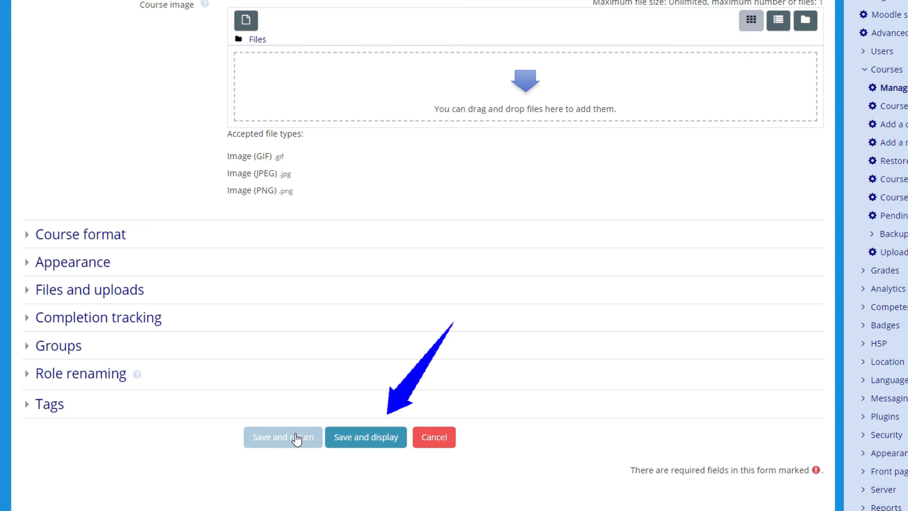
{"action": "left_click", "coordinate": [360, 446]}
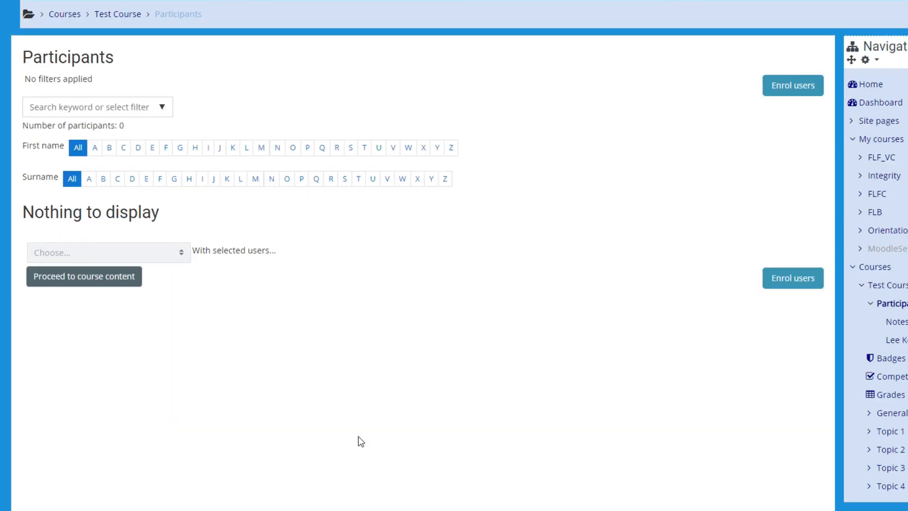
- Search for the intended user by first name, select the first matching account, and enrol it in the course with the Teacher role
{"action": "left_click", "coordinate": [793, 87]}
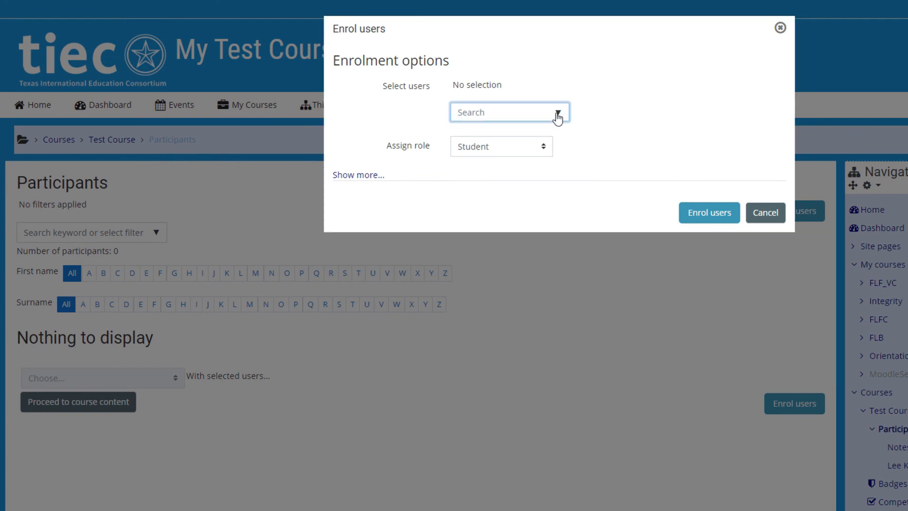
{"action": "left_click", "coordinate": [557, 113]}
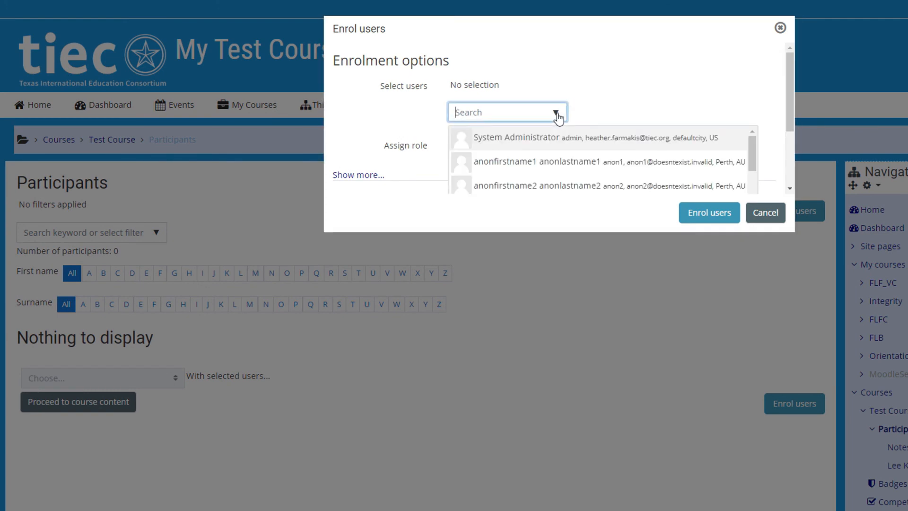
{"action": "type", "text": "lee"}
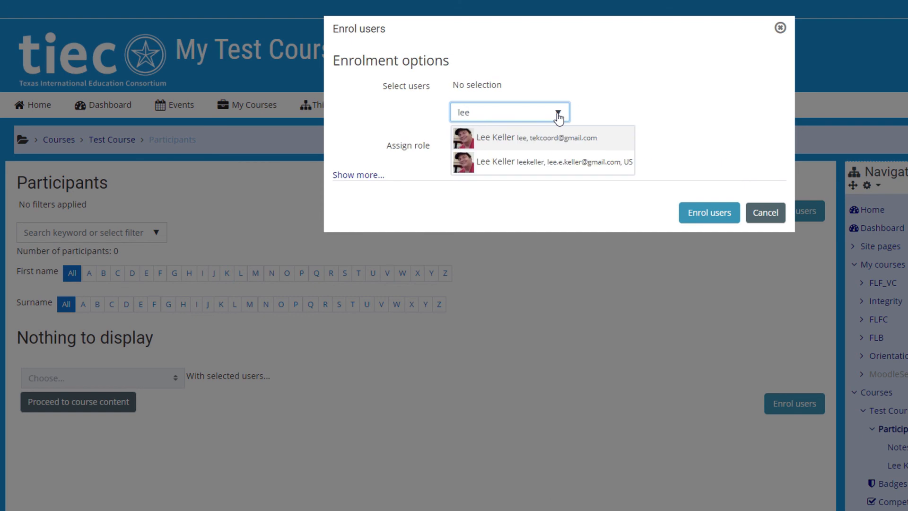
{"action": "left_click", "coordinate": [525, 137]}
{"action": "left_click", "coordinate": [399, 188]}
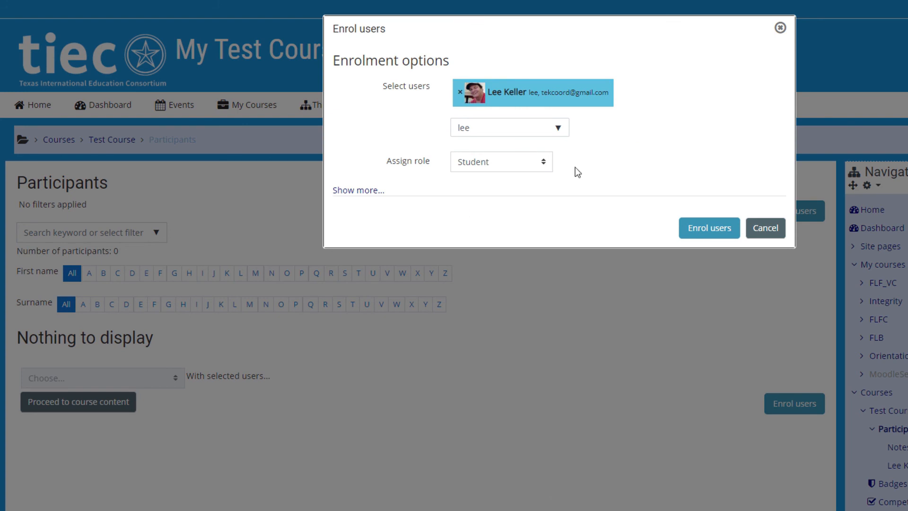
{"action": "left_click", "coordinate": [548, 162]}
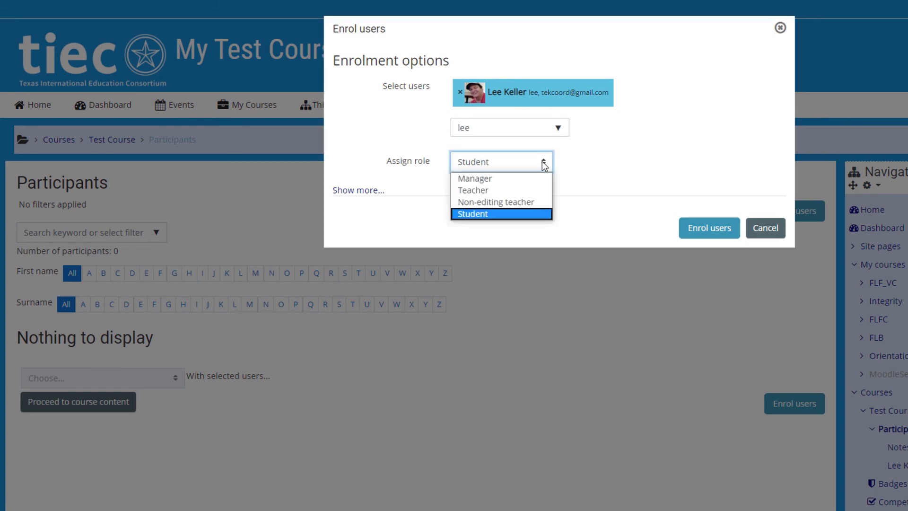
{"action": "left_click", "coordinate": [514, 189]}
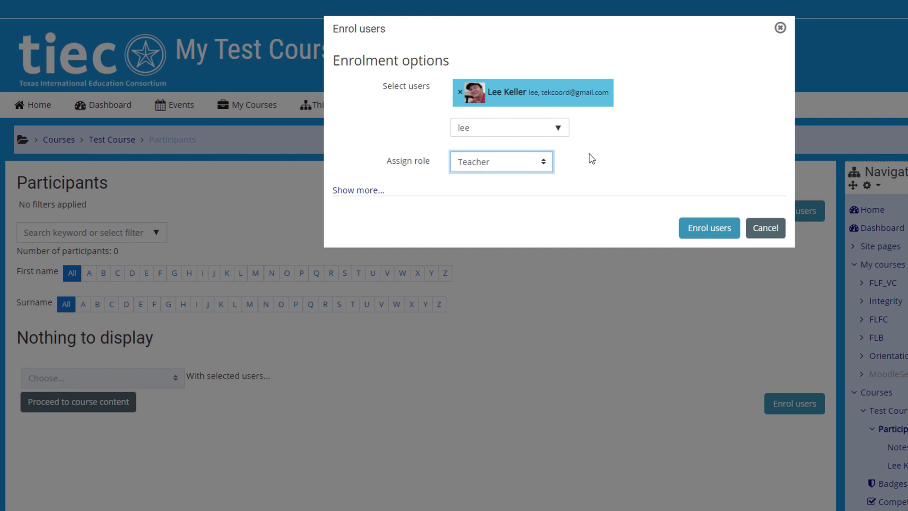
{"action": "left_click", "coordinate": [704, 229]}
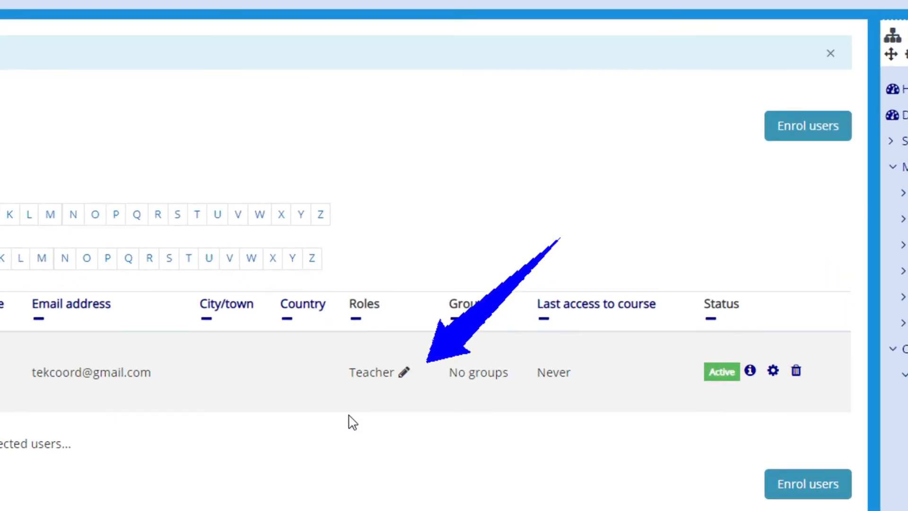
- Edit the enrolled participant's roles and select Manager in addition to Teacher, leaving the role edit unsaved
{"action": "left_click", "coordinate": [406, 374]}
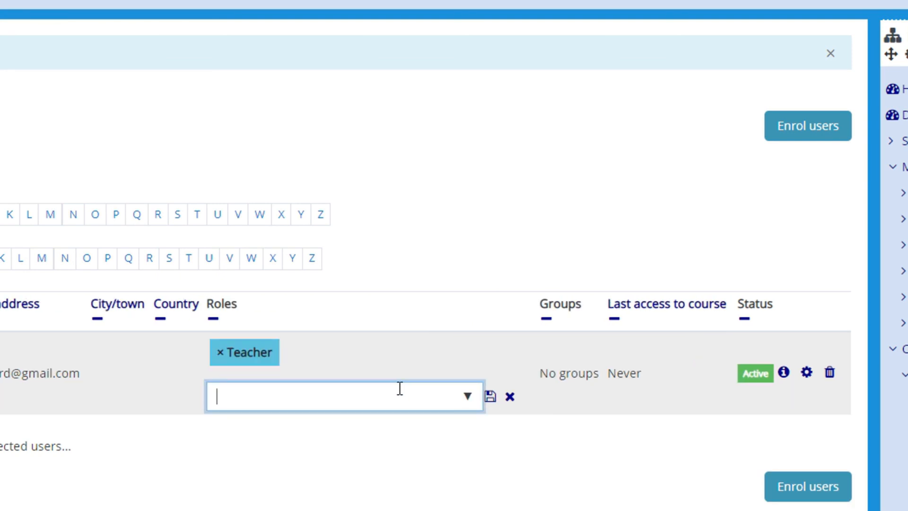
{"action": "left_click", "coordinate": [467, 400]}
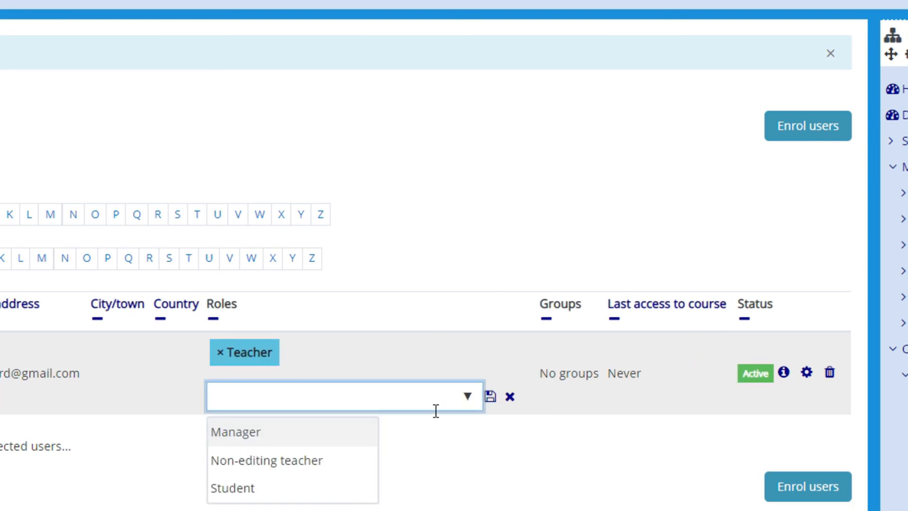
{"action": "left_click", "coordinate": [314, 435]}
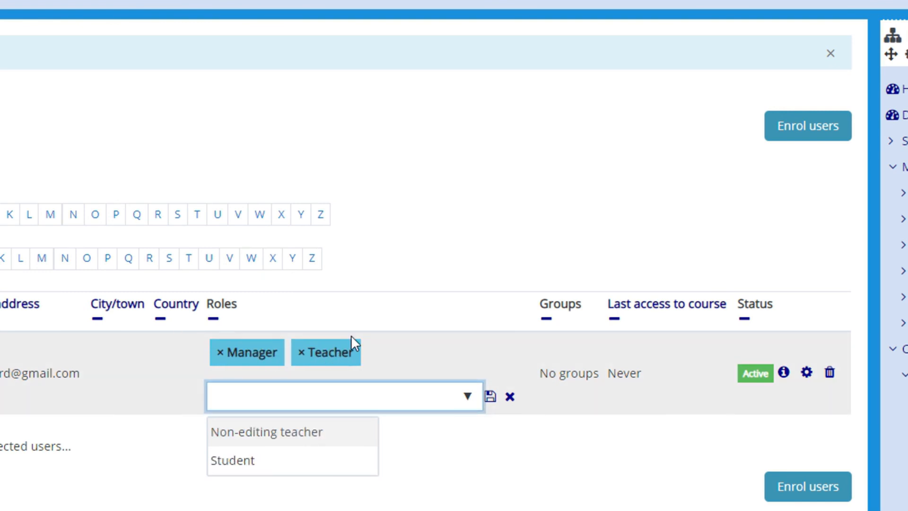
{"action": "left_click", "coordinate": [444, 198]}
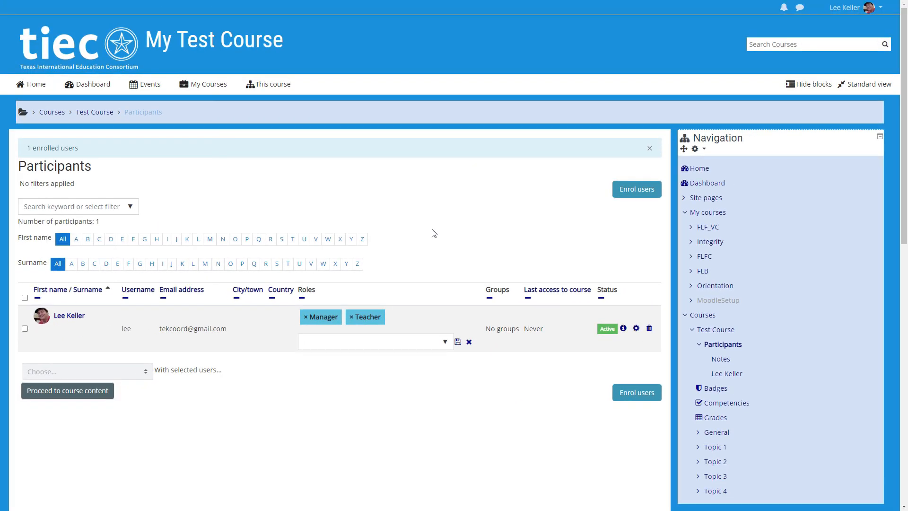
- Return to course and category management, delete My Test Course from the Archive category, and continue back to the course list
{"action": "left_click", "coordinate": [56, 113]}
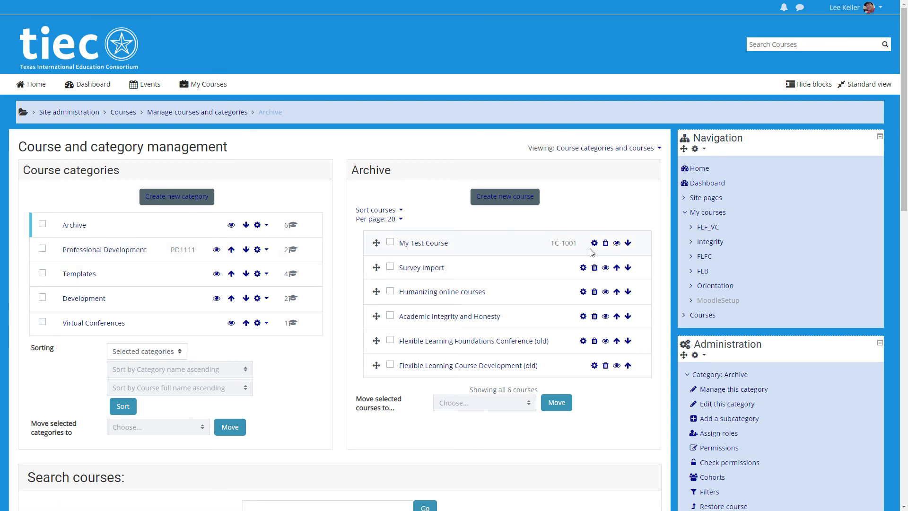
{"action": "left_click", "coordinate": [606, 243]}
{"action": "left_click", "coordinate": [390, 334]}
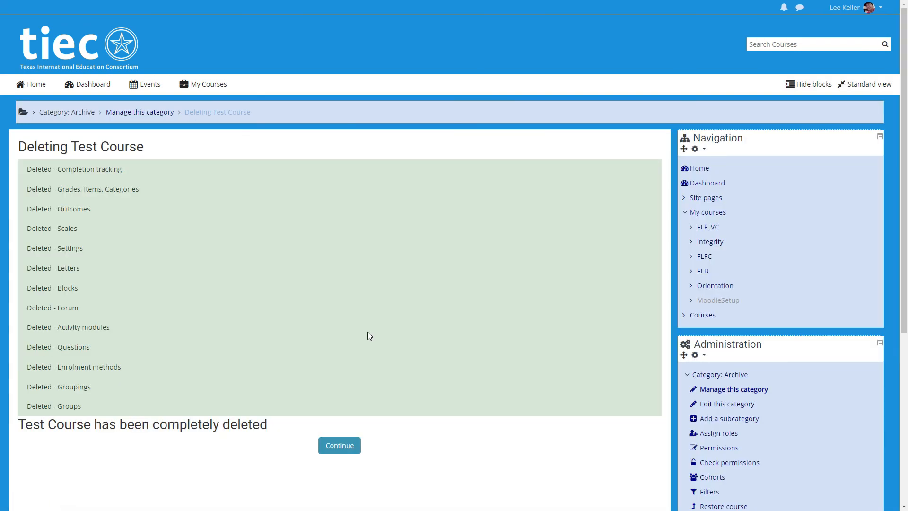
{"action": "left_click", "coordinate": [344, 449]}
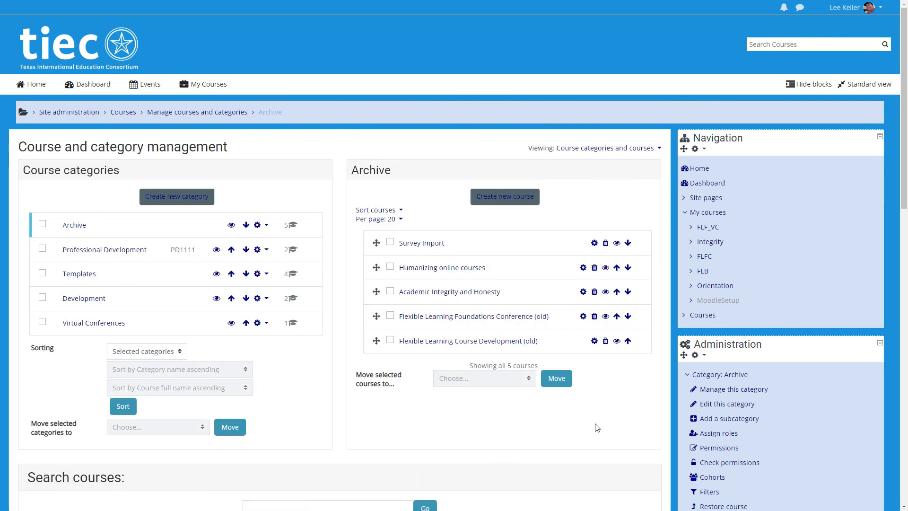
{"action": "scroll", "coordinate": [595, 427], "scroll_direction": "down", "scroll_amount": 3}
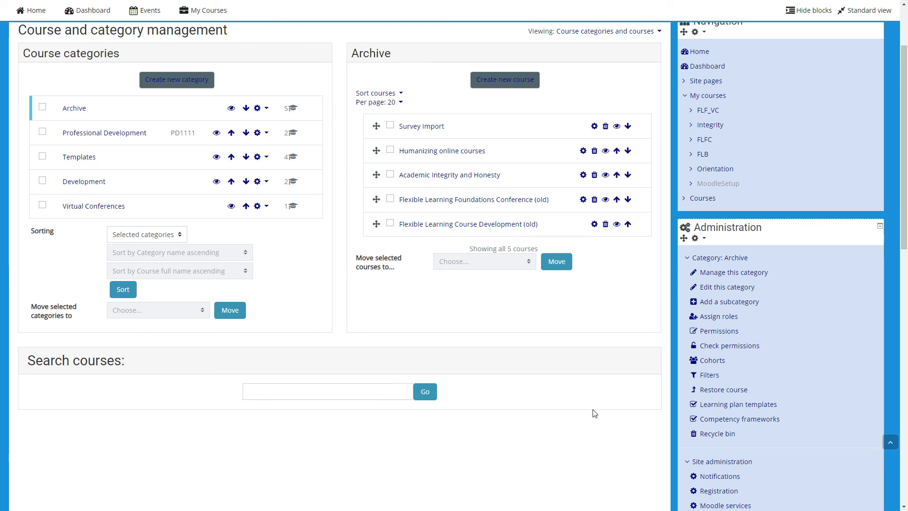
{"action": "scroll", "coordinate": [594, 412], "scroll_direction": "up", "scroll_amount": 2}
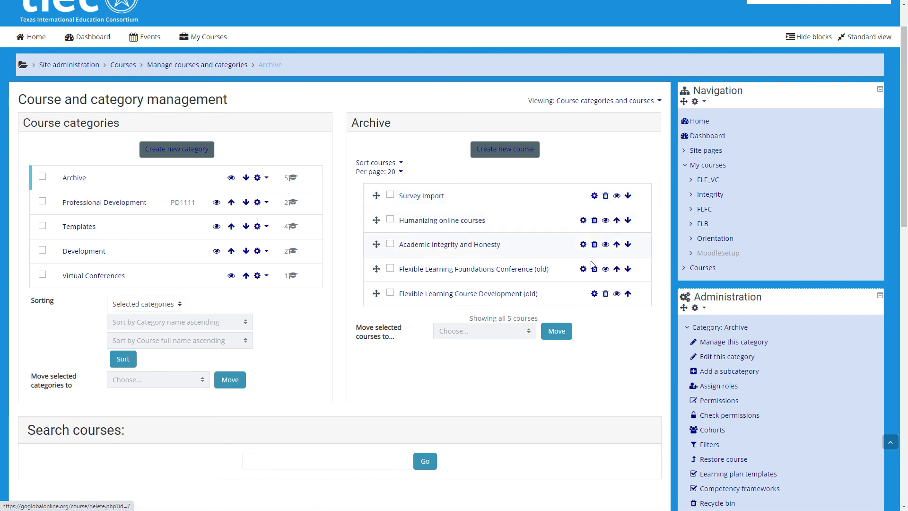
{"action": "scroll", "coordinate": [588, 370], "scroll_direction": "down", "scroll_amount": 3}
{"action": "scroll", "coordinate": [587, 374], "scroll_direction": "up", "scroll_amount": 3}
{"action": "scroll", "coordinate": [588, 373], "scroll_direction": "up", "scroll_amount": 1}
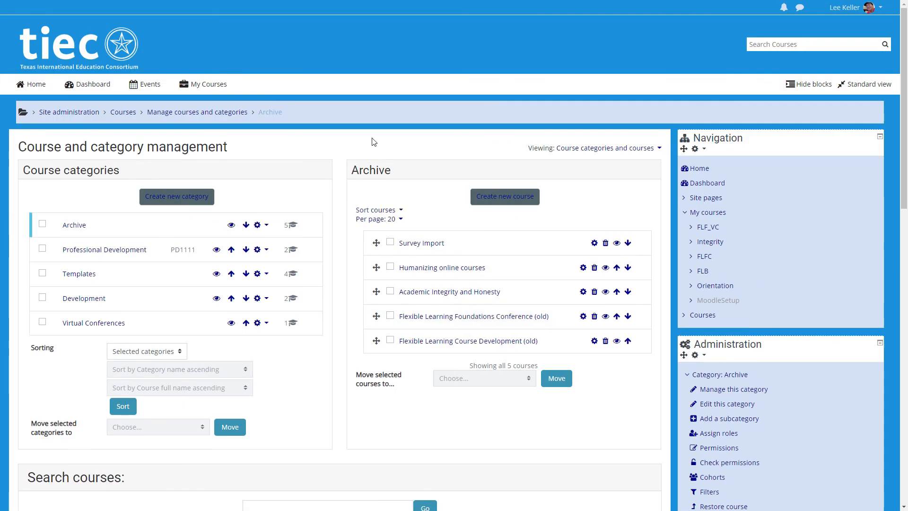